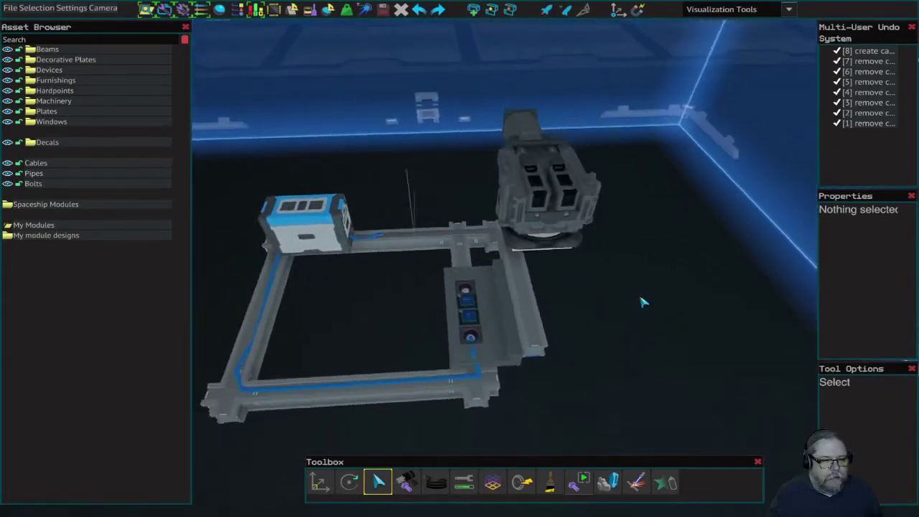
{"action": "scroll", "coordinate": [643, 302], "scroll_direction": "up", "scroll_amount": 1}
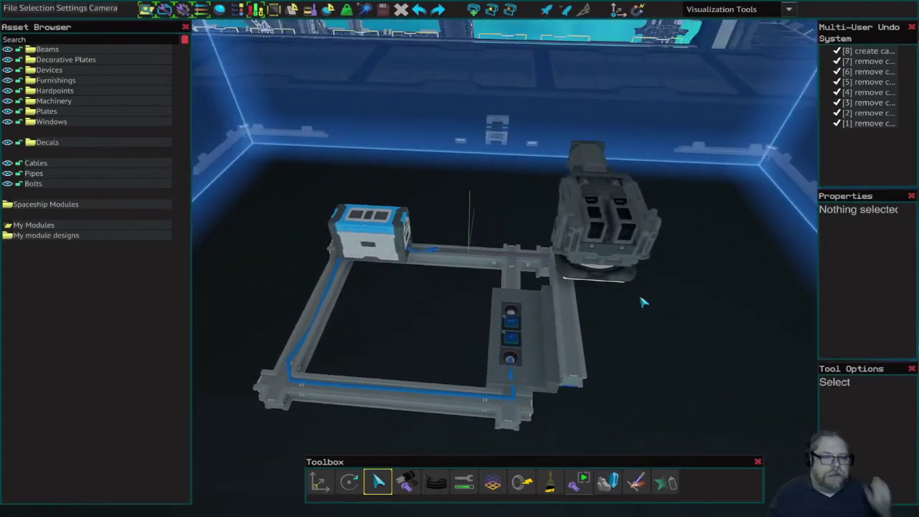
{"action": "scroll", "coordinate": [643, 302], "scroll_direction": "down", "scroll_amount": 1}
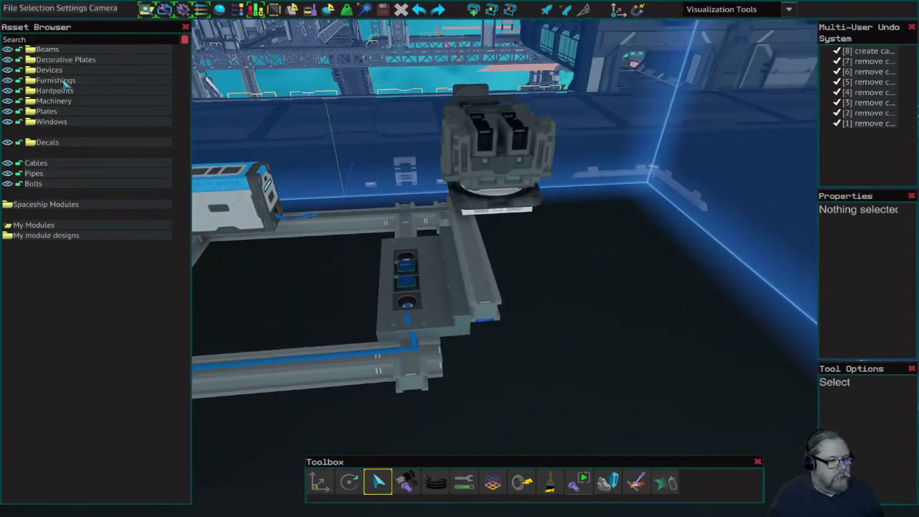
Show the Machinery assets and select the straight duct along the frame rail to view its properties
{"action": "left_click", "coordinate": [54, 100]}
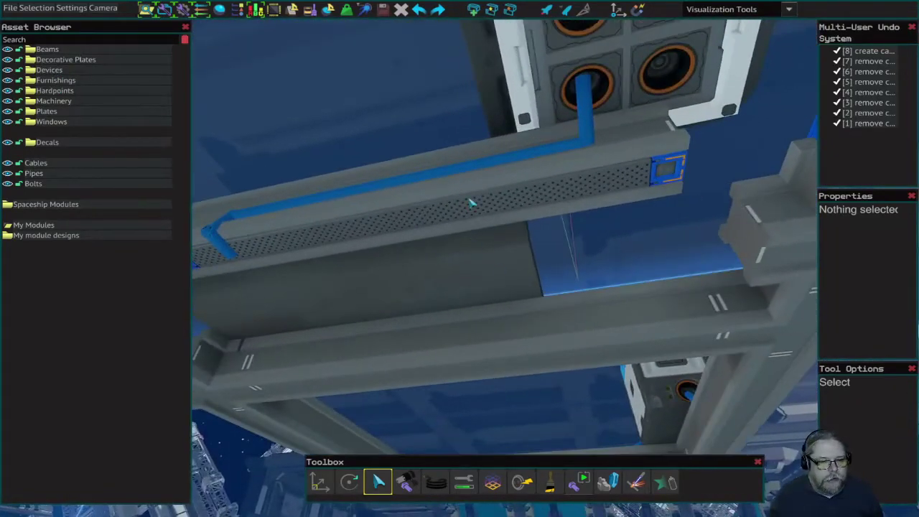
{"action": "left_click", "coordinate": [471, 204]}
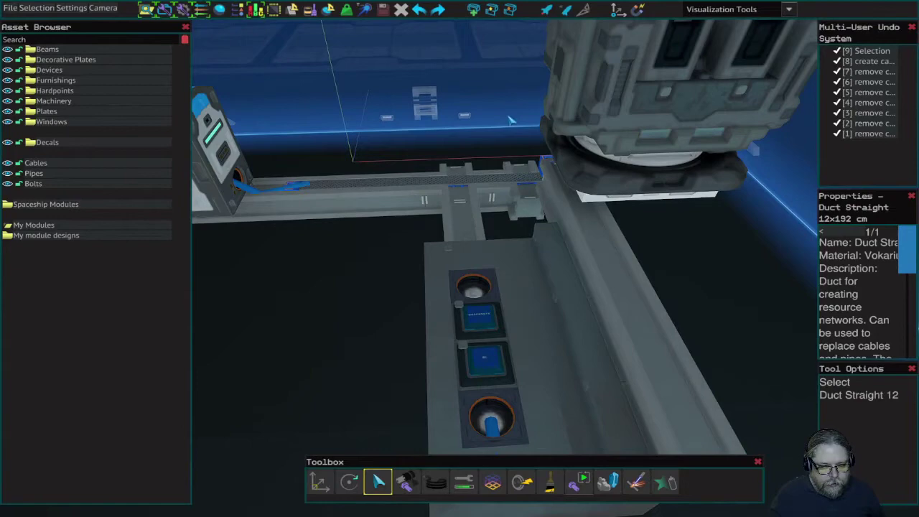
{"action": "left_click", "coordinate": [487, 366]}
{"action": "left_click", "coordinate": [486, 366]}
{"action": "left_click", "coordinate": [373, 312]}
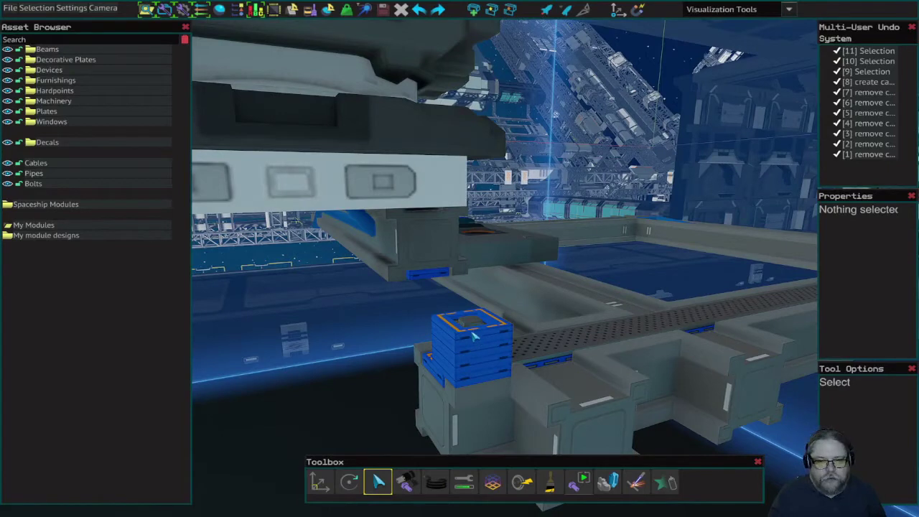
Inspect the top duct of the blue stack and the slide's rail beam
{"action": "left_click", "coordinate": [474, 336]}
{"action": "left_click", "coordinate": [567, 309]}
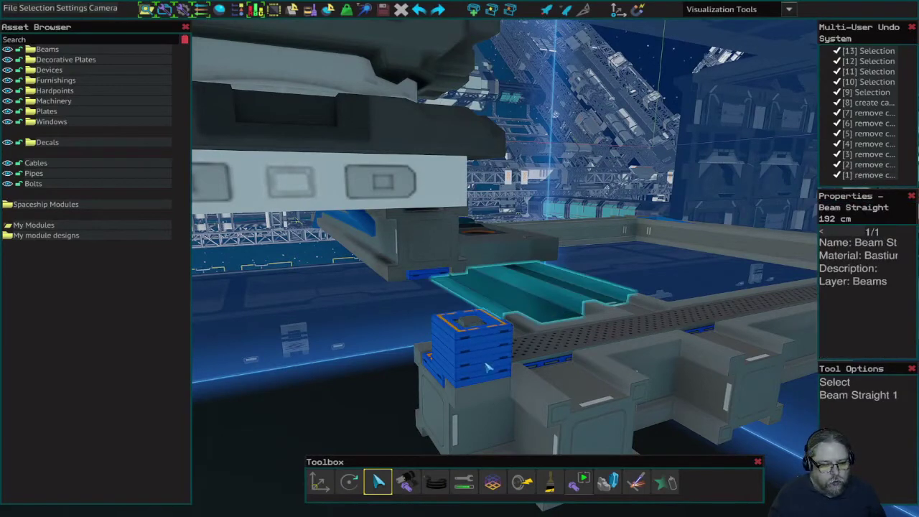
{"action": "left_click", "coordinate": [365, 337]}
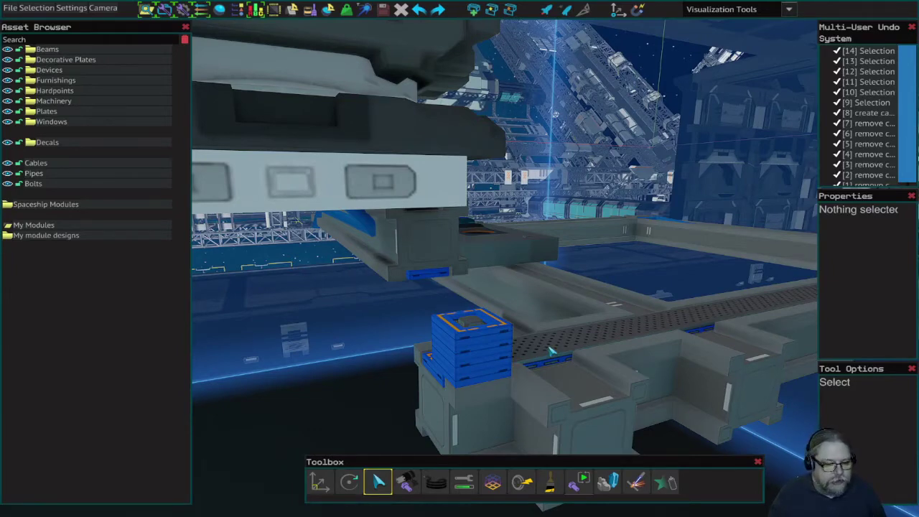
Circle the view around the module and inspect the top duct block and the small duct under the slide
{"action": "key", "text": "a"}
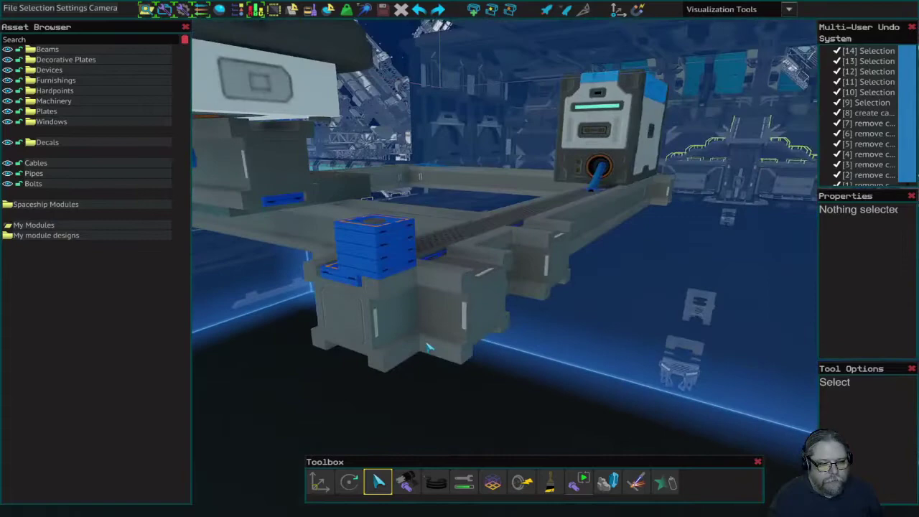
{"action": "key", "text": "a"}
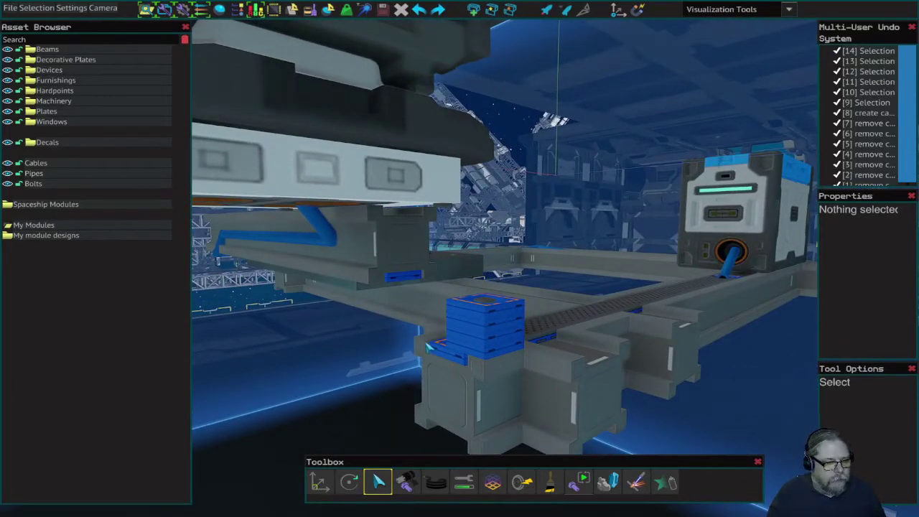
{"action": "key", "text": "a"}
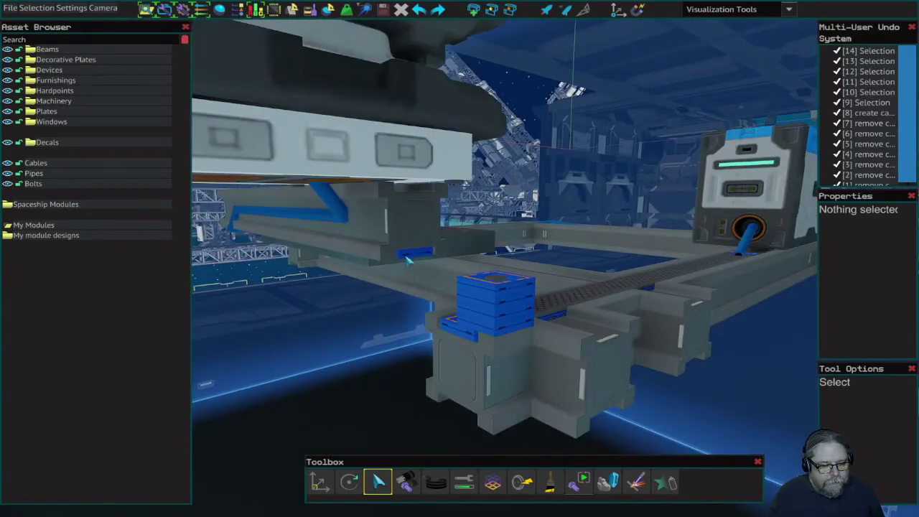
{"action": "left_click", "coordinate": [512, 290]}
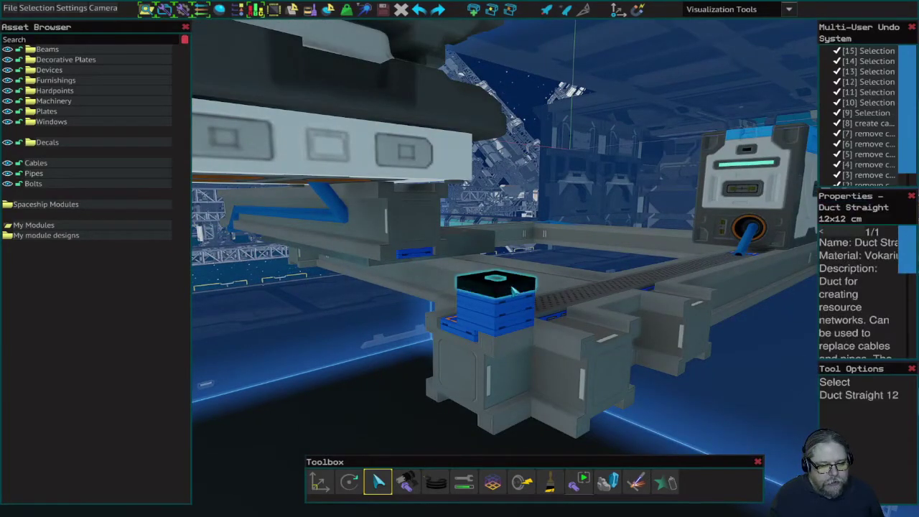
{"action": "left_click", "coordinate": [410, 255]}
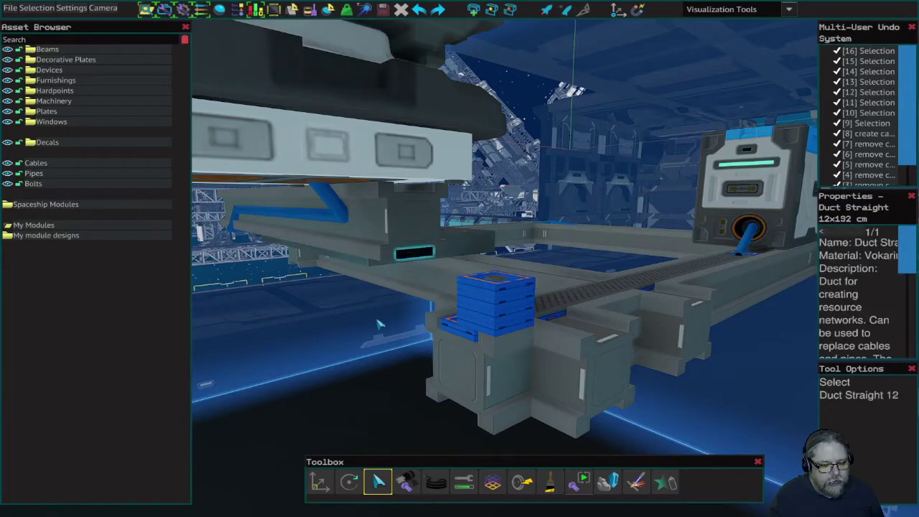
{"action": "left_click", "coordinate": [310, 364]}
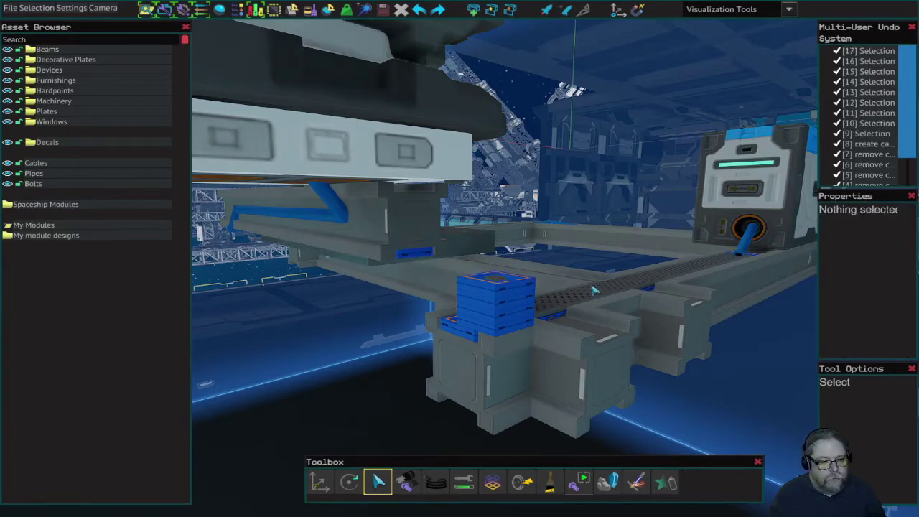
{"action": "key", "text": "w"}
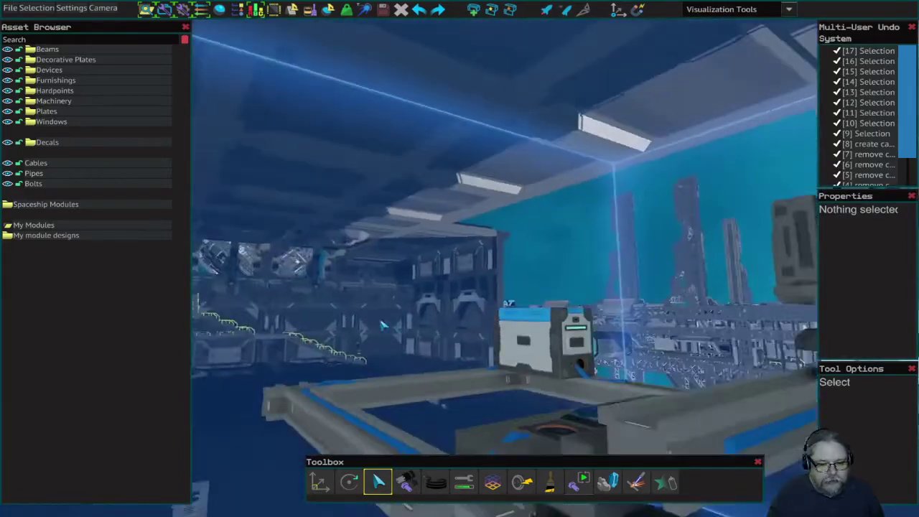
In Test Mode, move the laser along its slide with the frame's control strip, then exit with F5
{"action": "key", "text": "F5"}
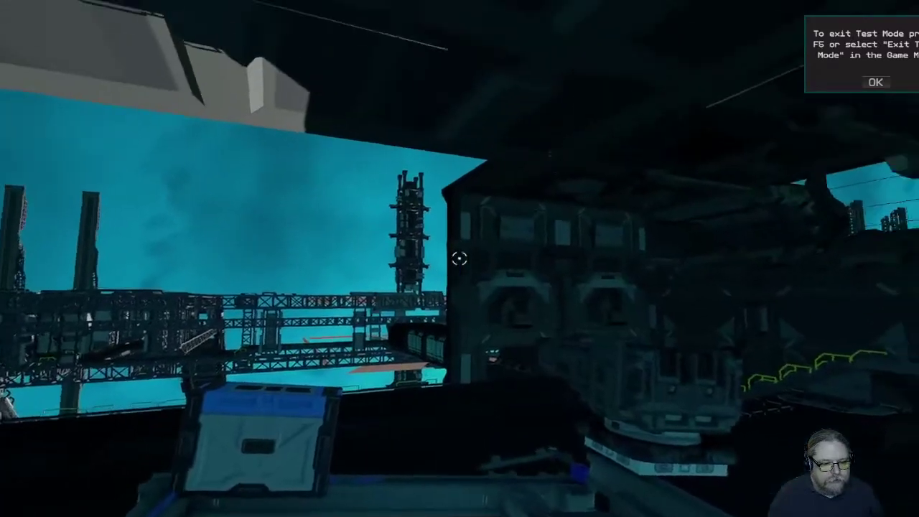
{"action": "key", "text": "w"}
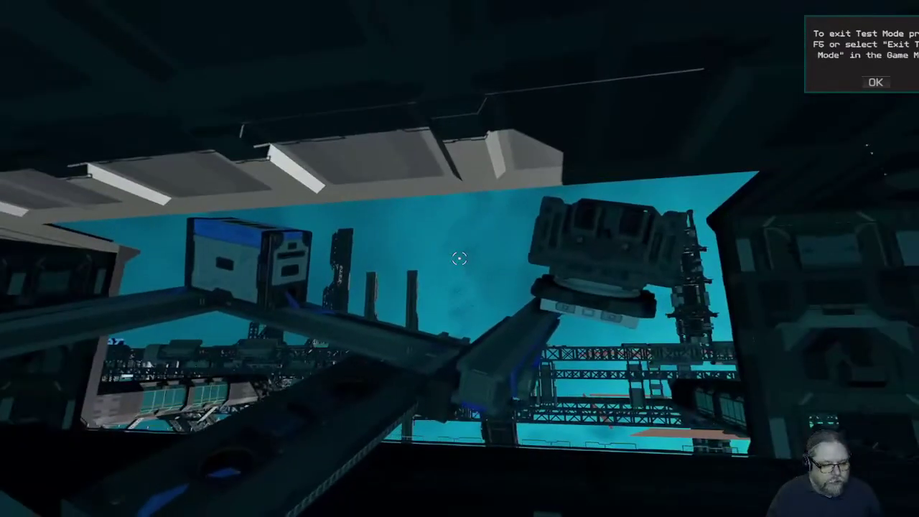
{"action": "key", "text": "F5"}
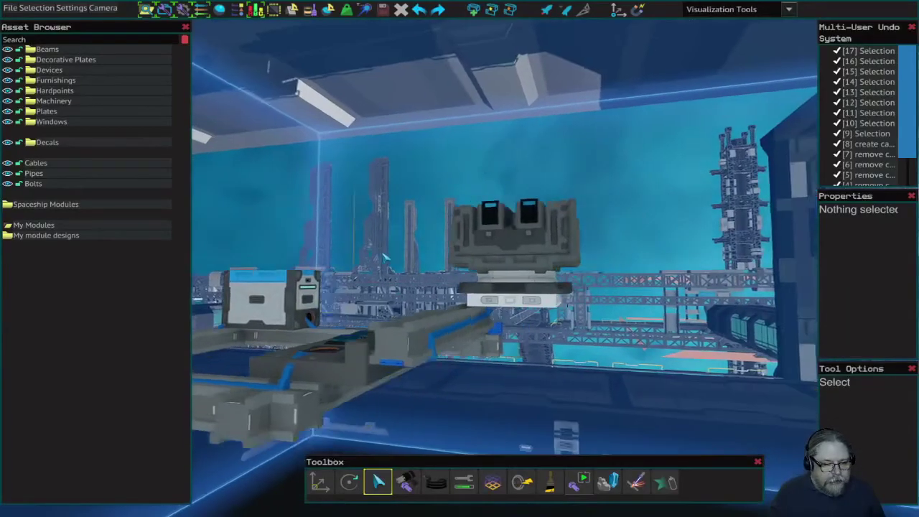